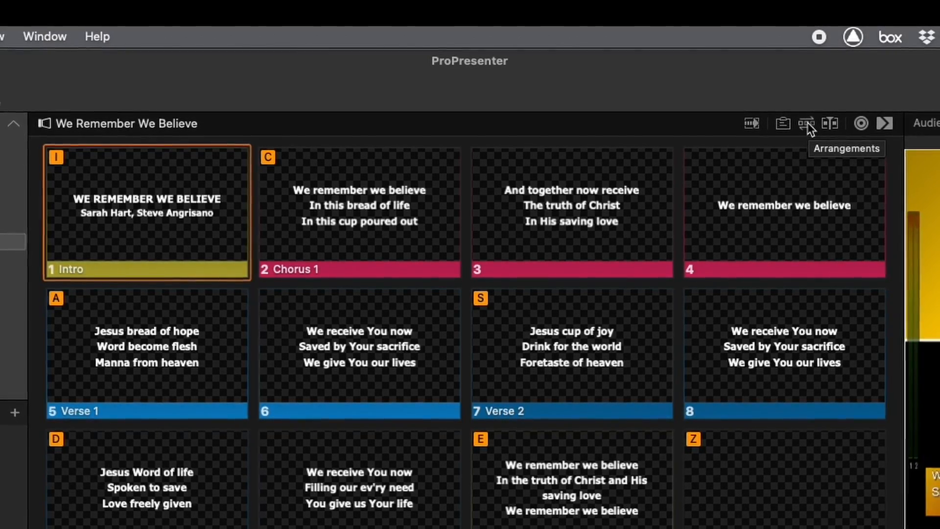
- Show the arrangement controls for We Remember We Believe and create a new arrangement named "Full"
left_click(806, 122)
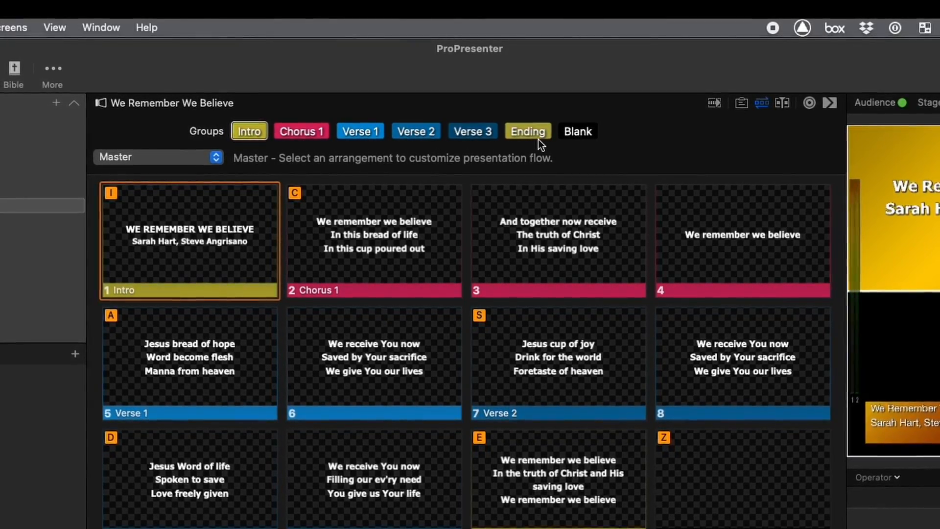
left_click(304, 124)
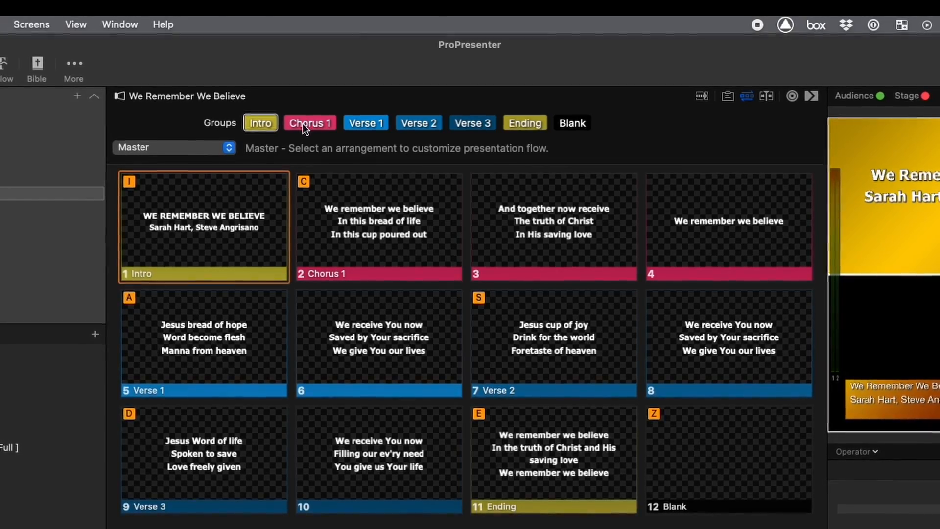
mouse_move(304, 122)
left_mouse_down()
mouse_move(389, 121)
mouse_move(319, 118)
left_mouse_up()
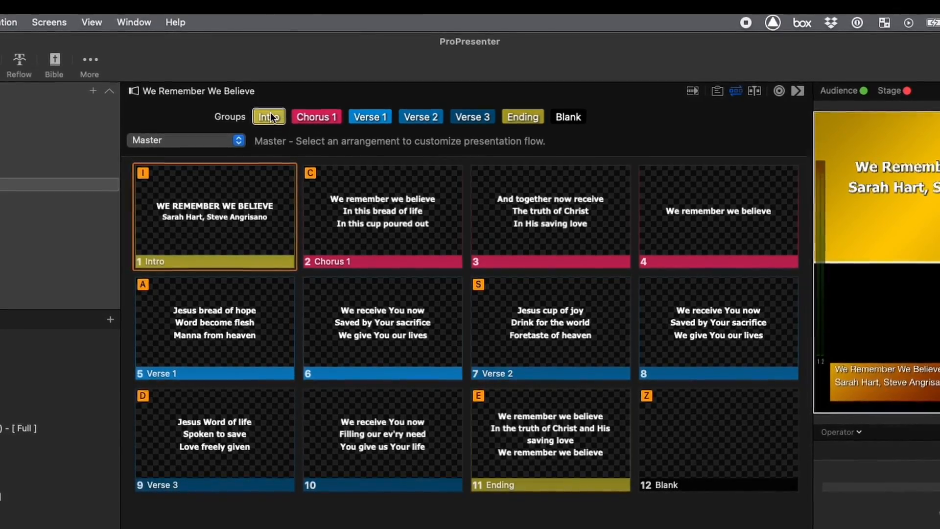
left_click(249, 134)
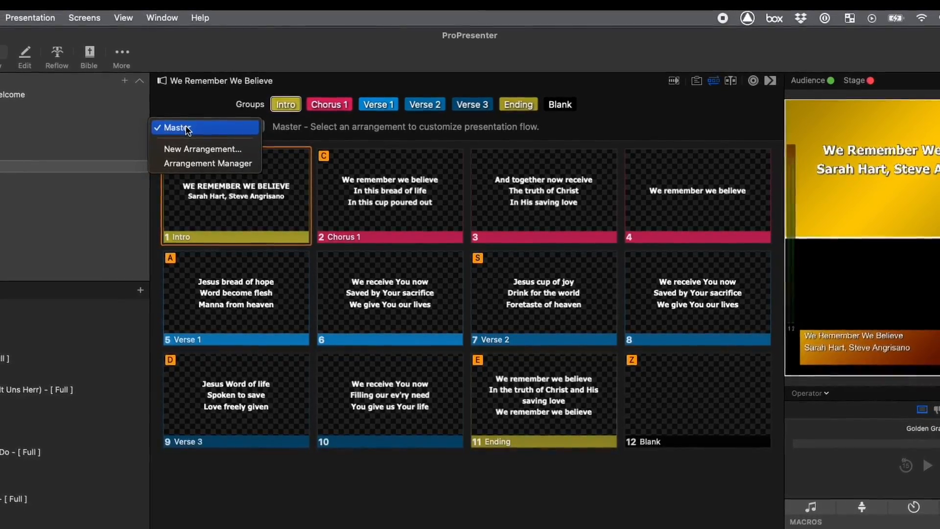
left_click(227, 147)
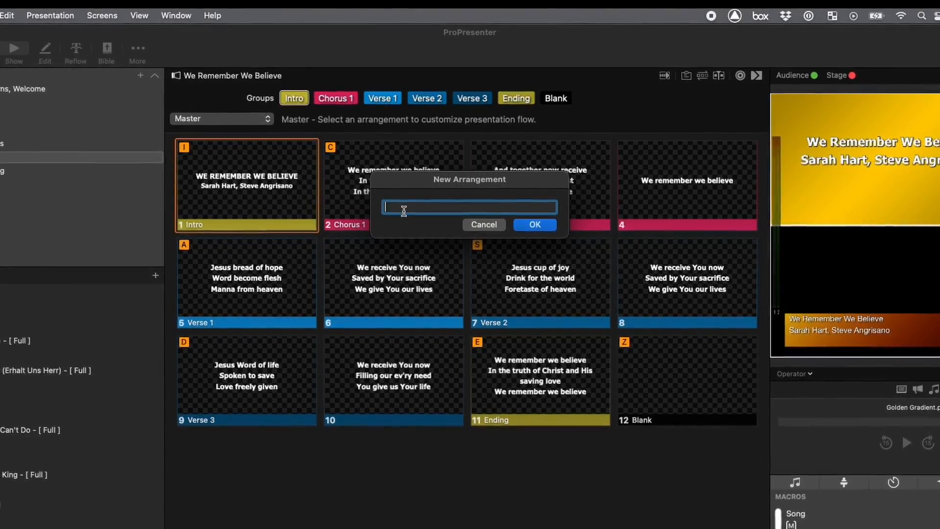
type("Full")
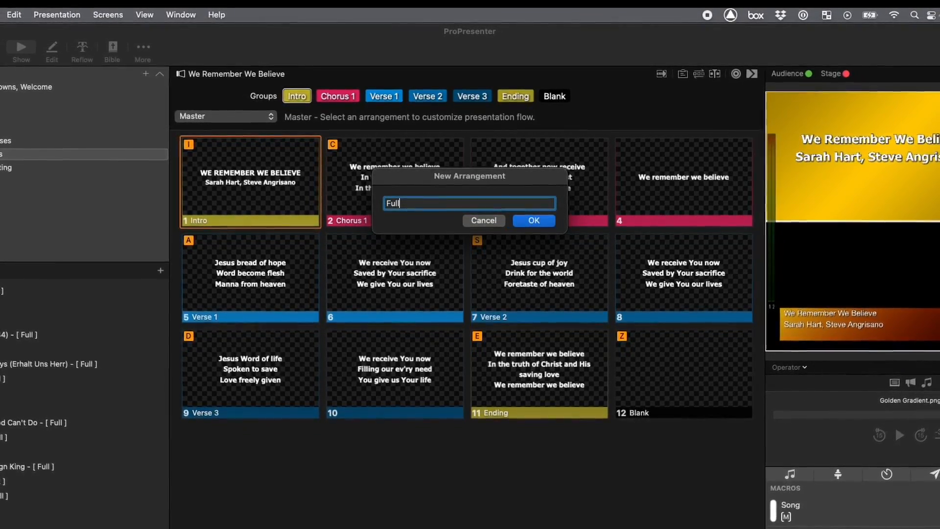
key("Return")
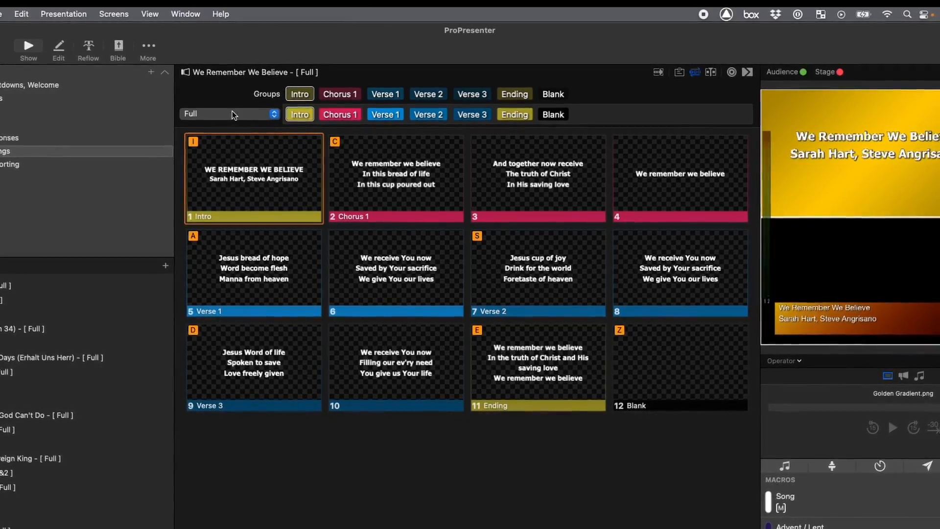
- Insert the Chorus 1 group after Verse 1, Verse 2 and Verse 3 in the Full arrangement
mouse_move(348, 118)
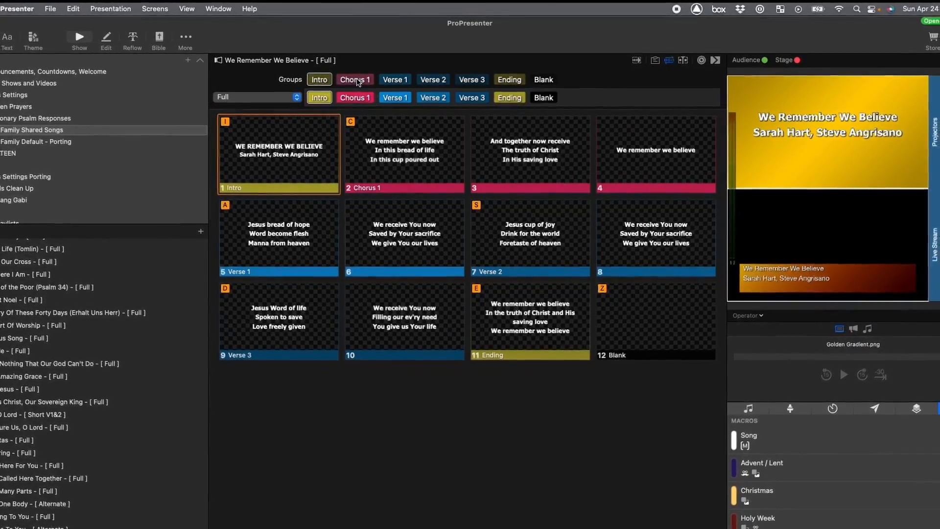
left_click(368, 83)
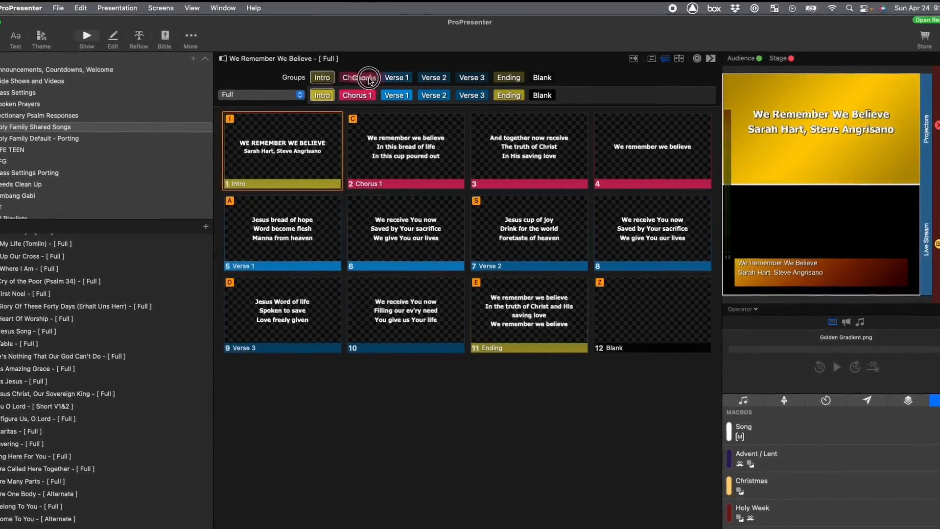
left_click_drag(367, 80, 417, 92)
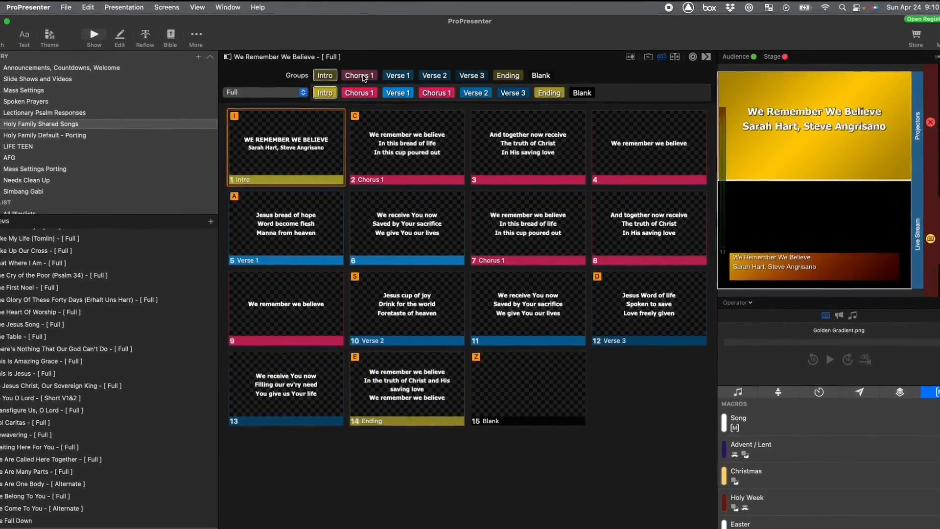
left_click_drag(364, 79, 492, 95)
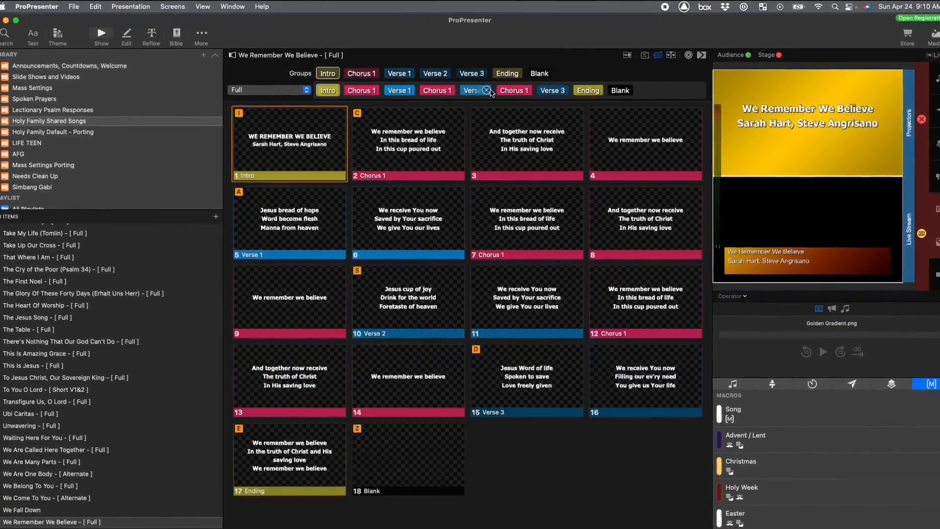
left_click_drag(362, 73, 560, 88)
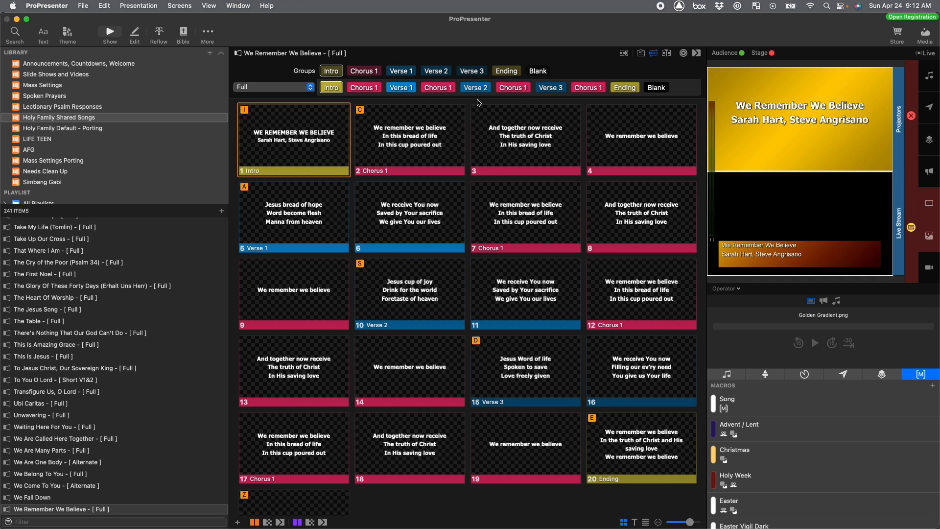
- Create another arrangement for the song named "Short - V1&V2"
left_click(310, 88)
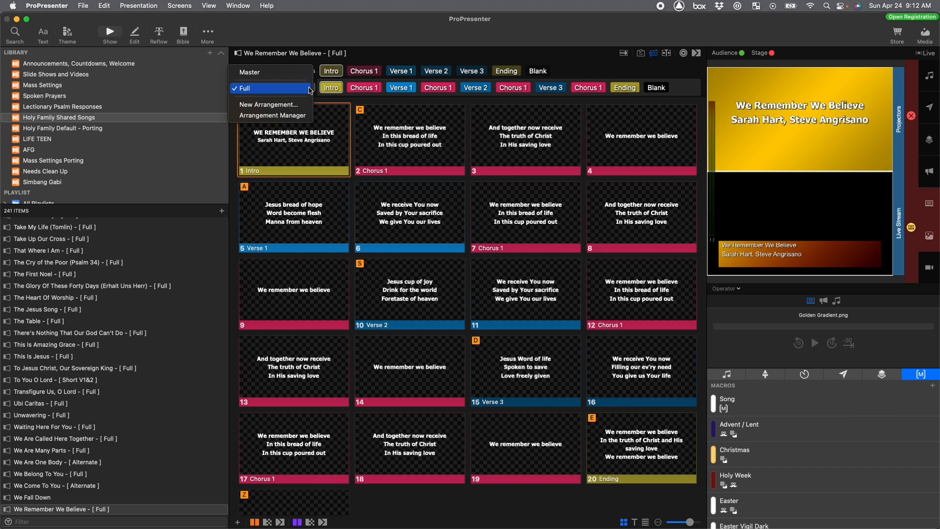
left_click(298, 106)
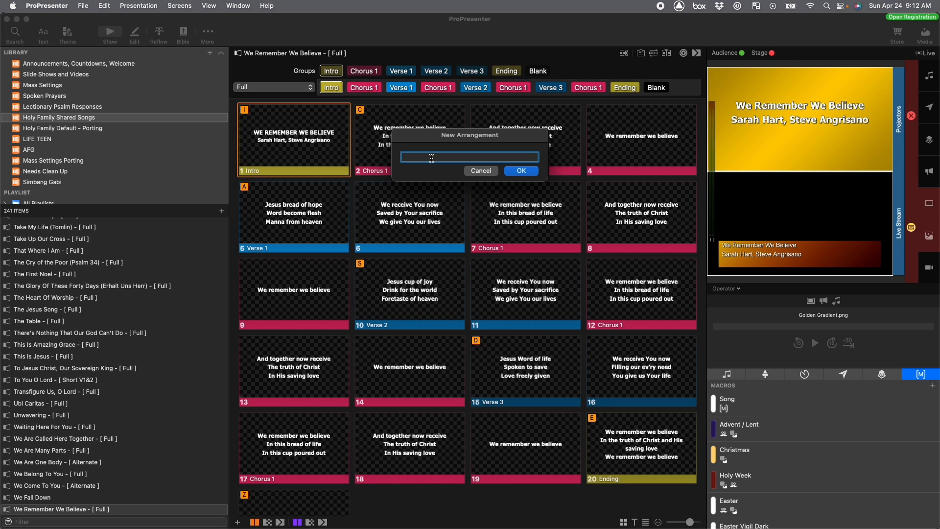
type("Gateh")
key("BackSpace")
key("BackSpace")
type("hering")
key("BackSpace")
key("BackSpace")
key("BackSpace")
key("BackSpace")
key("BackSpace")
key("BackSpace")
key("BackSpace")
key("BackSpace")
key("BackSpace")
type("Short")
type("- V1&V2")
left_click(521, 171)
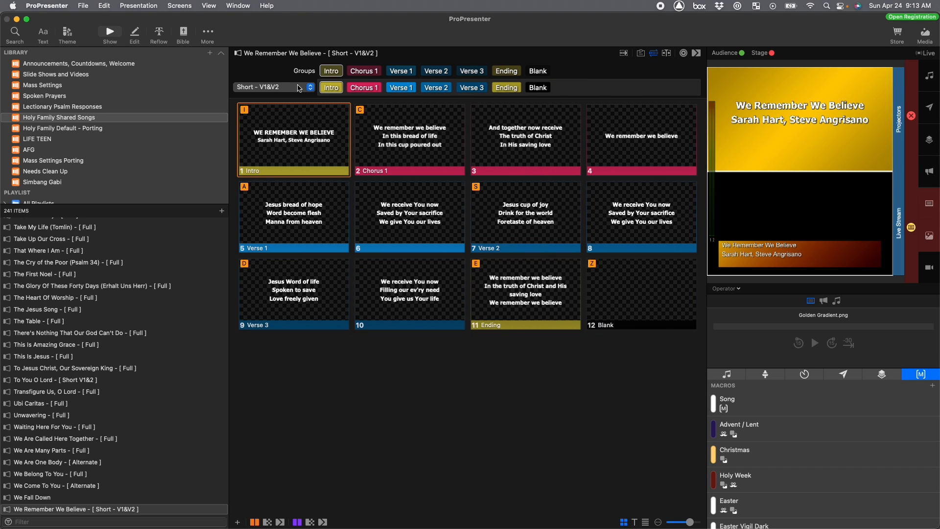
- Remove Verse 3 from the Short - V1&V2 arrangement and insert Chorus 1 after Verse 1 and Verse 2
mouse_move(339, 89)
left_click(481, 88)
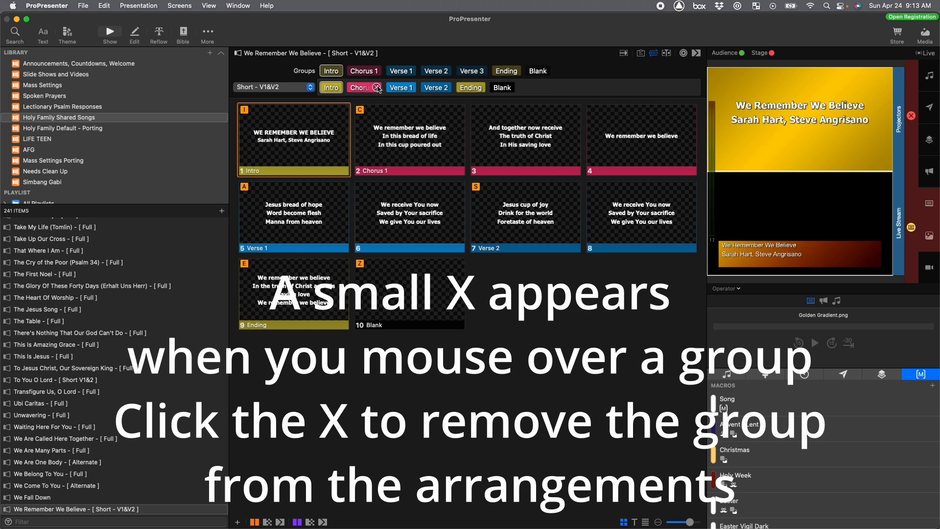
left_click_drag(368, 72, 415, 93)
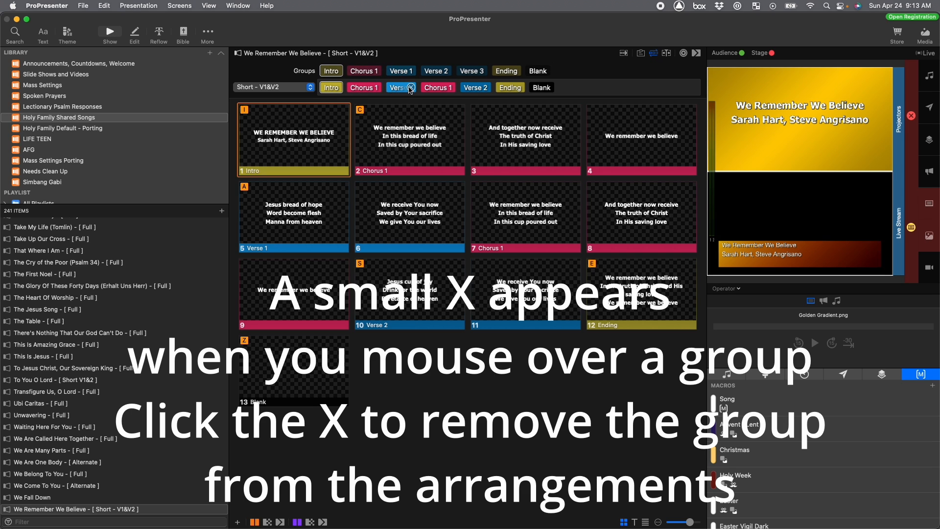
left_click_drag(367, 72, 495, 88)
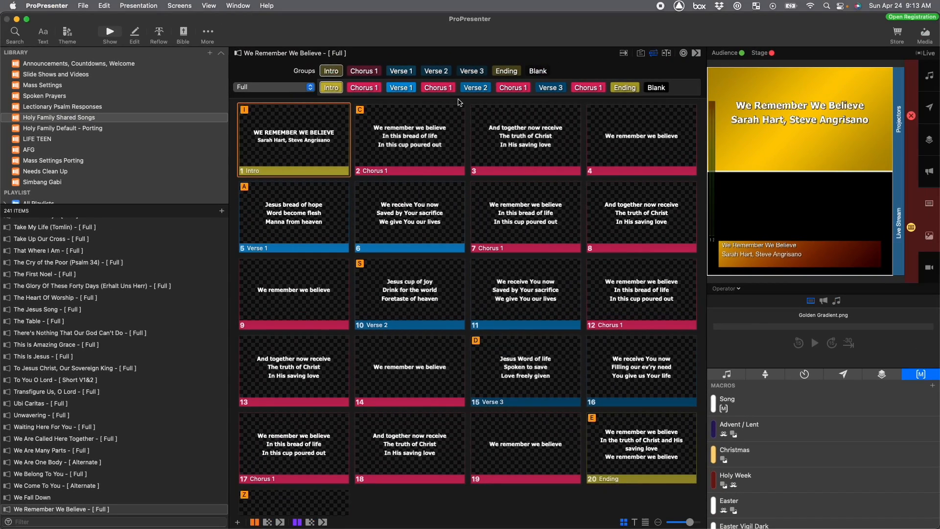
- Hide the arrangement controls and choose the Full arrangement for We Remember We Believe from its entry in the library list
left_click(655, 54)
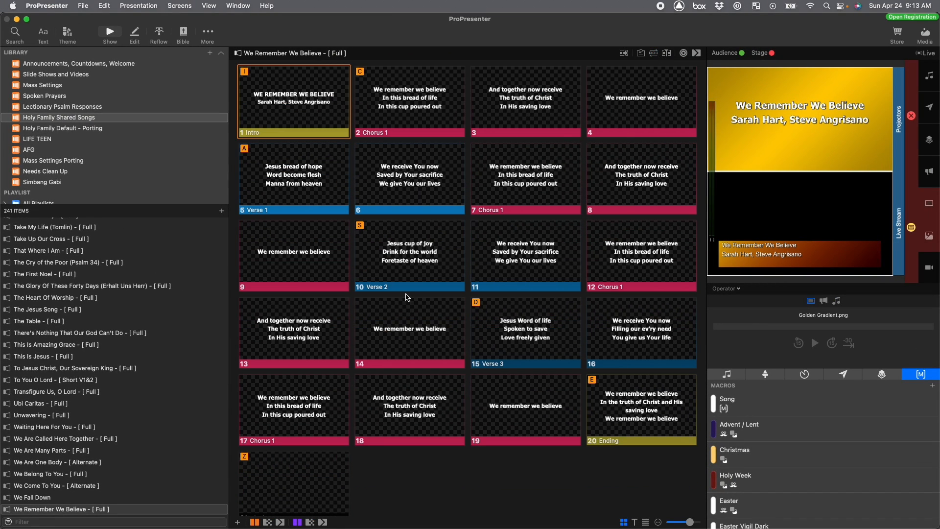
scroll(61, 506, "down", 5)
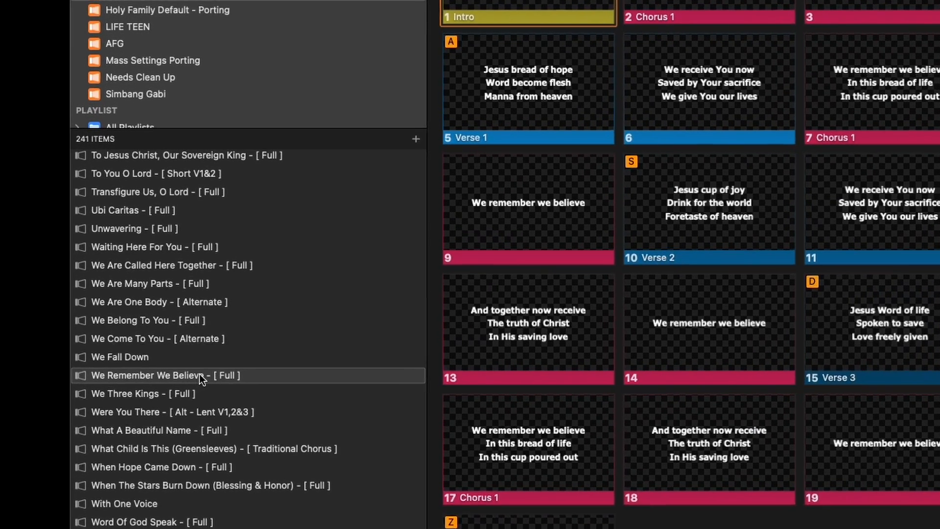
right_click(83, 362)
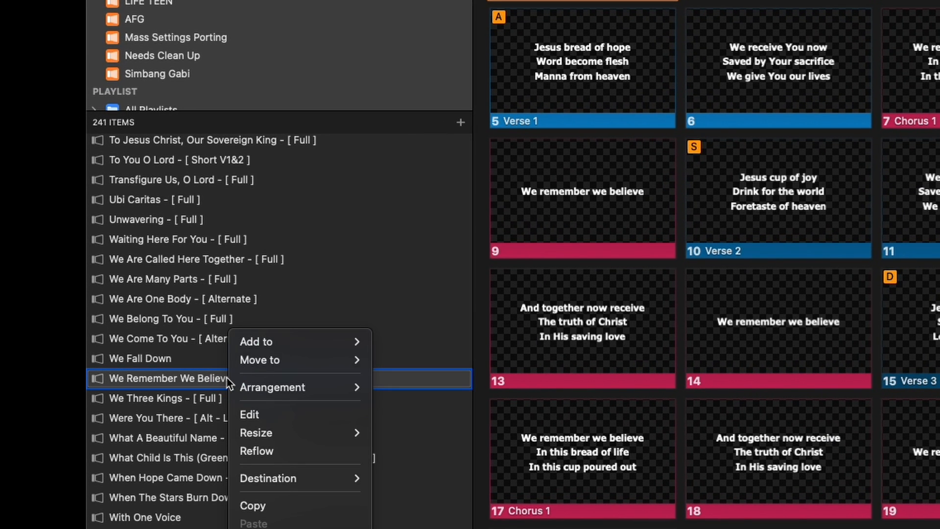
mouse_move(241, 386)
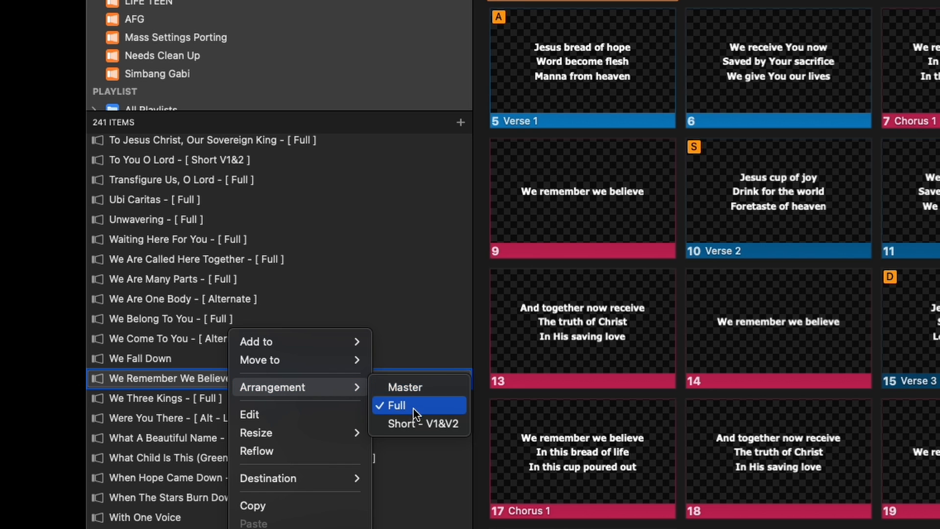
left_click(416, 315)
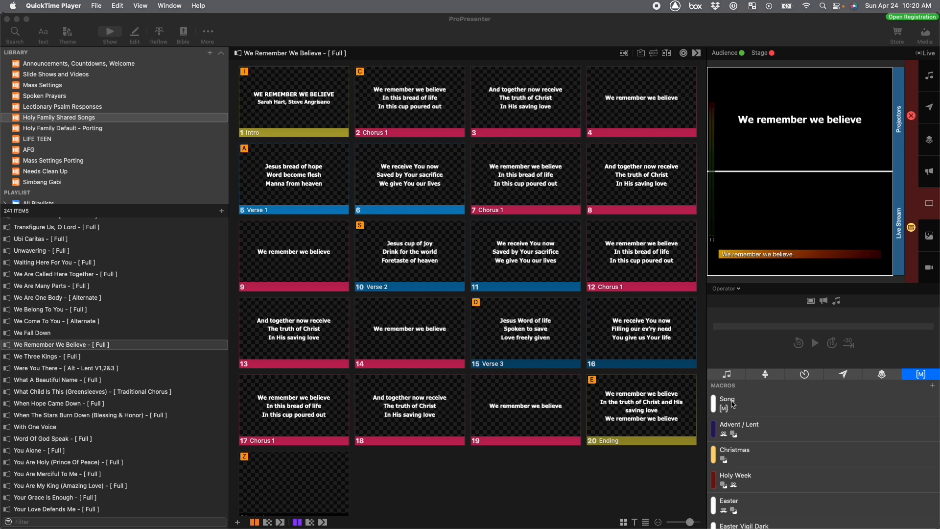
- Add the Song macro to the Intro slide and show that slide live
left_click(517, 248)
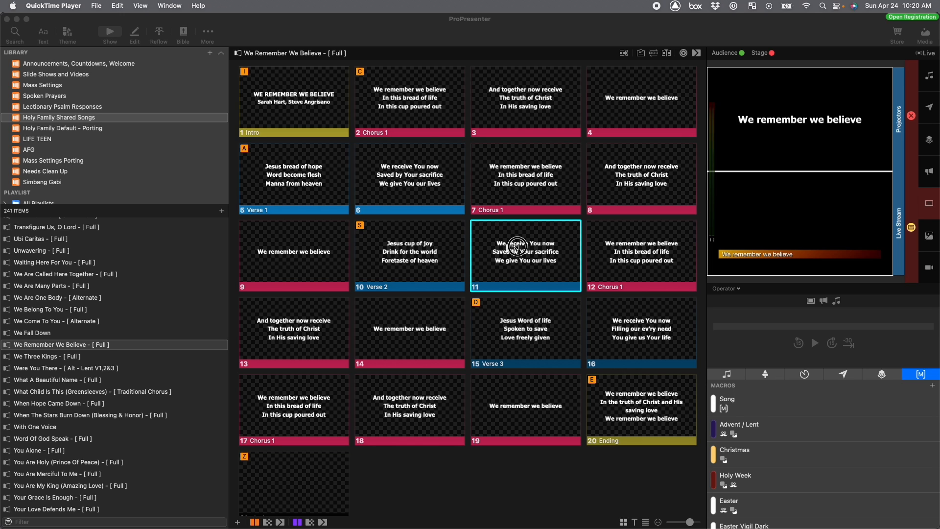
left_click(289, 85)
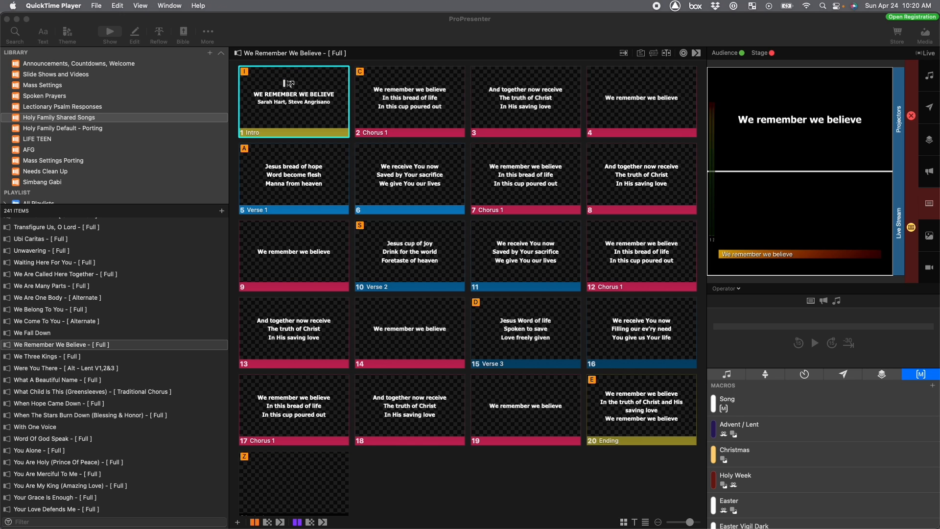
left_click_drag(290, 84, 290, 84)
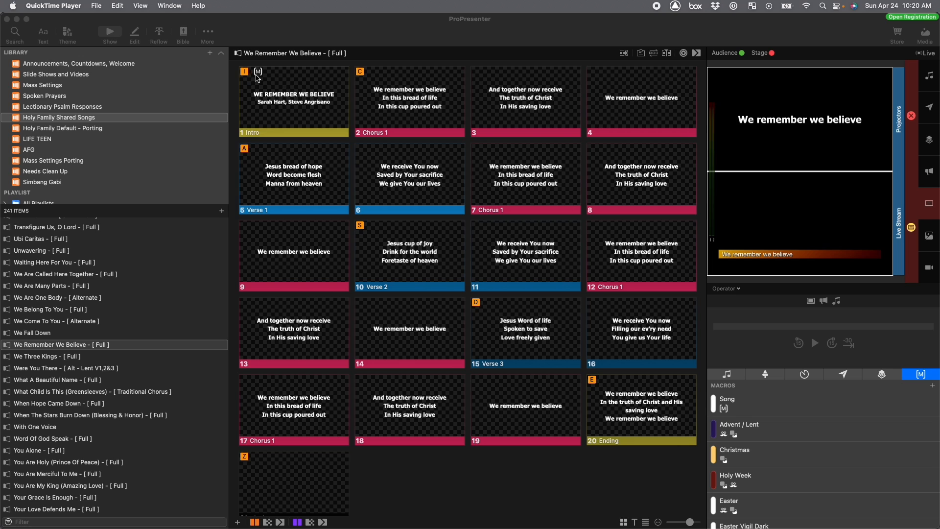
left_click(281, 95)
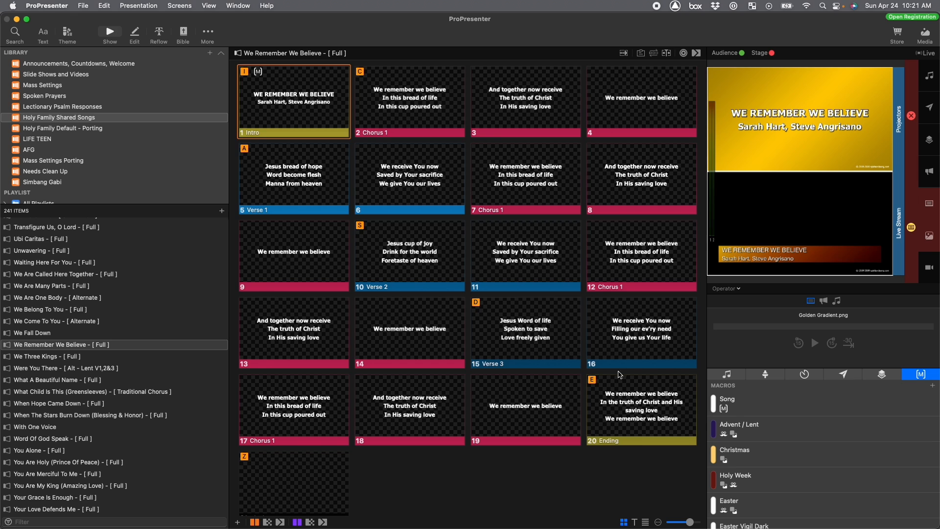
- Open the Ending slide in the editor and delete the first line "We remember we believe" from its text
left_click(634, 390)
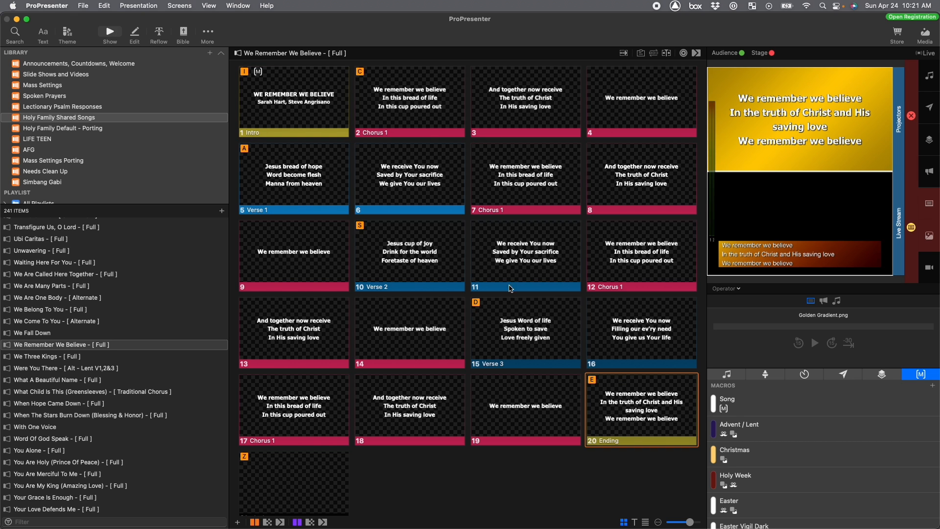
left_click(135, 34)
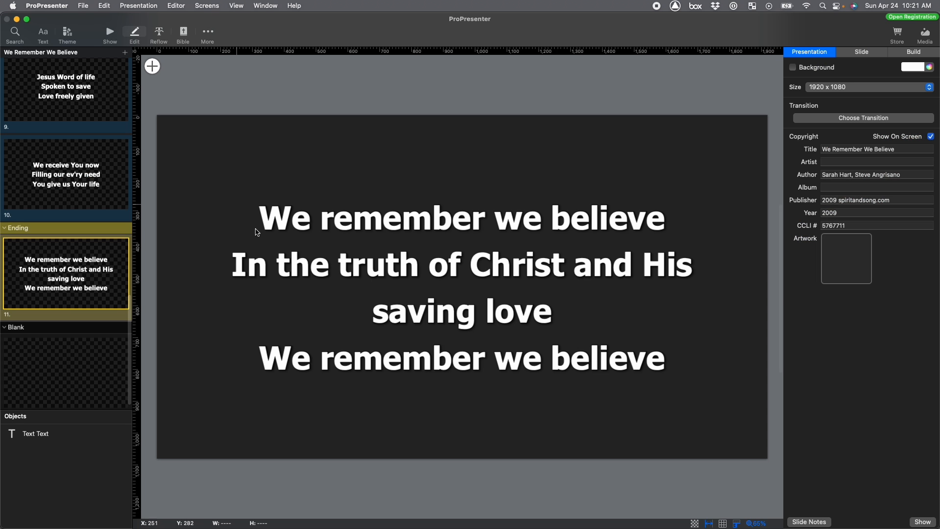
left_click(590, 217)
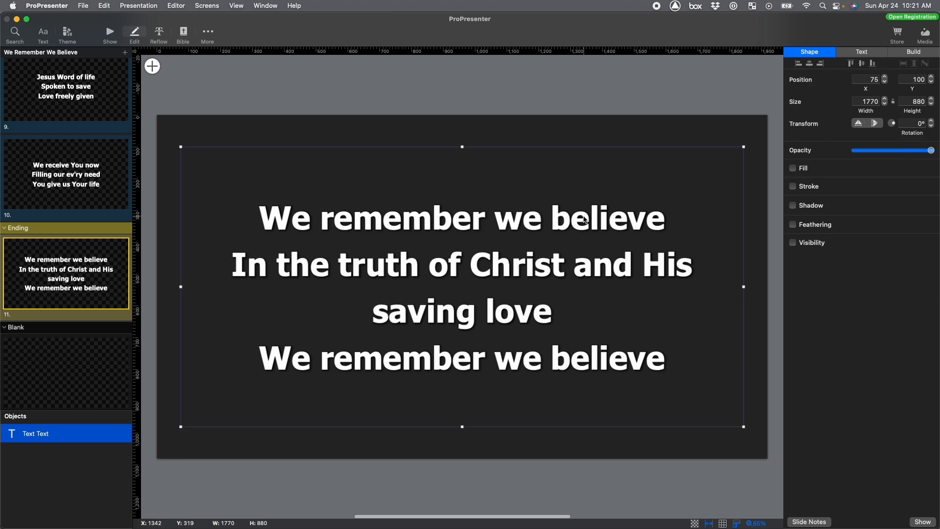
left_click(589, 217)
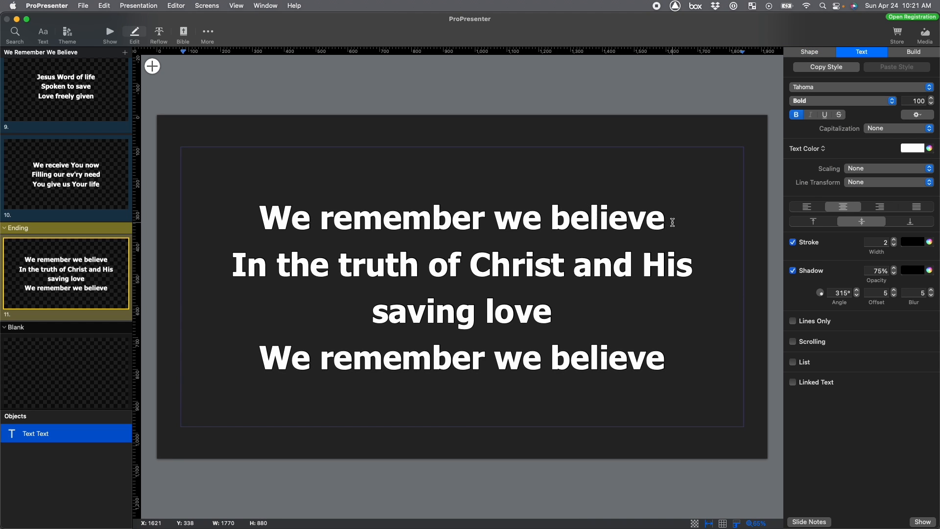
left_click_drag(668, 217, 215, 209)
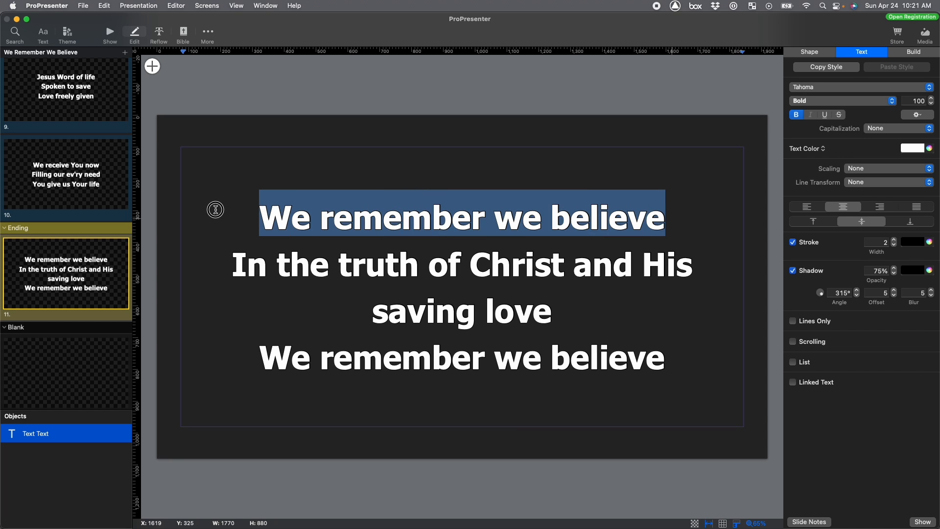
key("BackSpace")
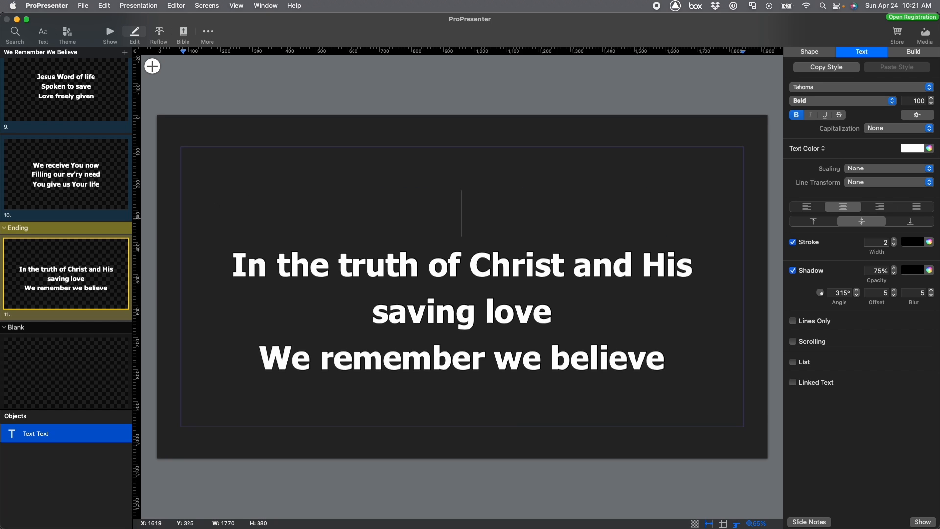
left_click(227, 263)
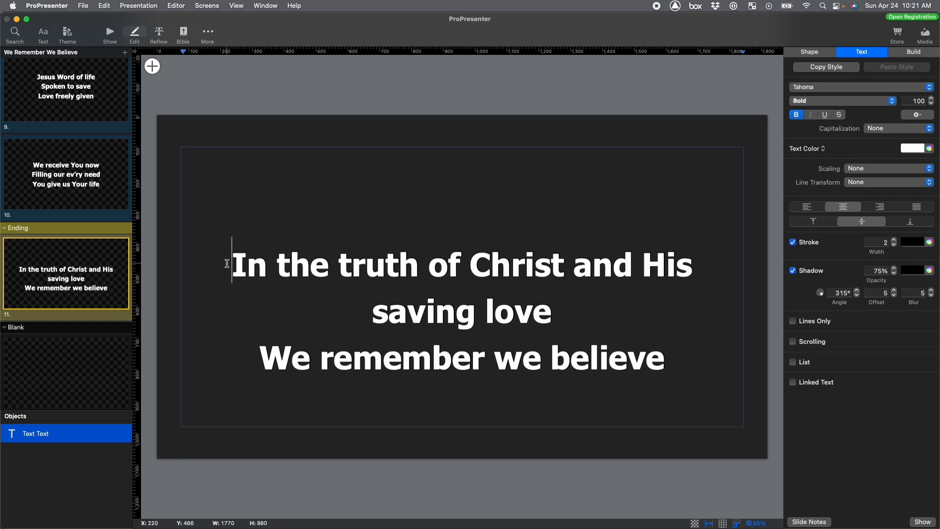